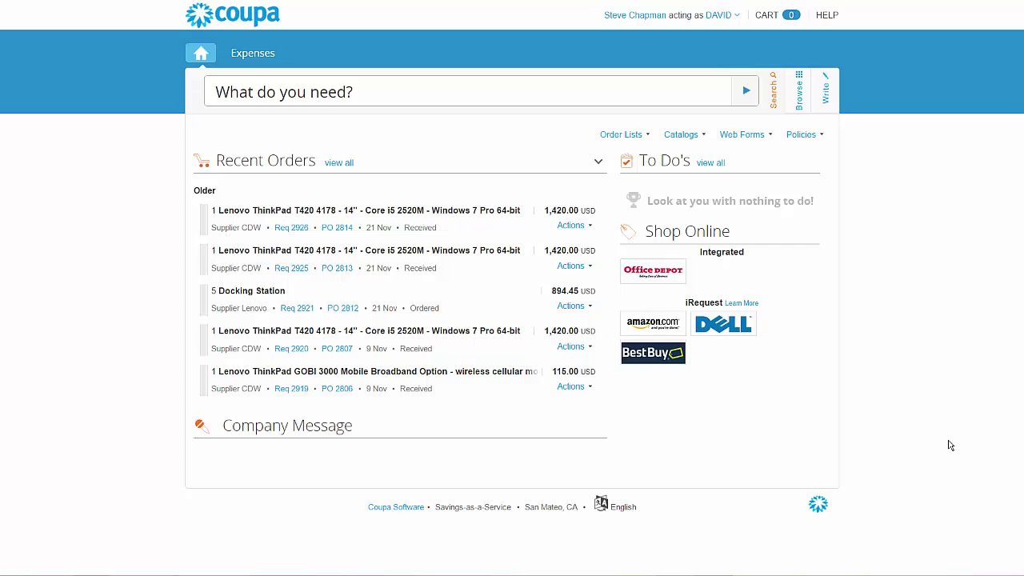
Search the catalog for 'laptop' and add the Lenovo ThinkPad T420 4178 (1,420.00 USD) from results page 2.
click(254, 93)
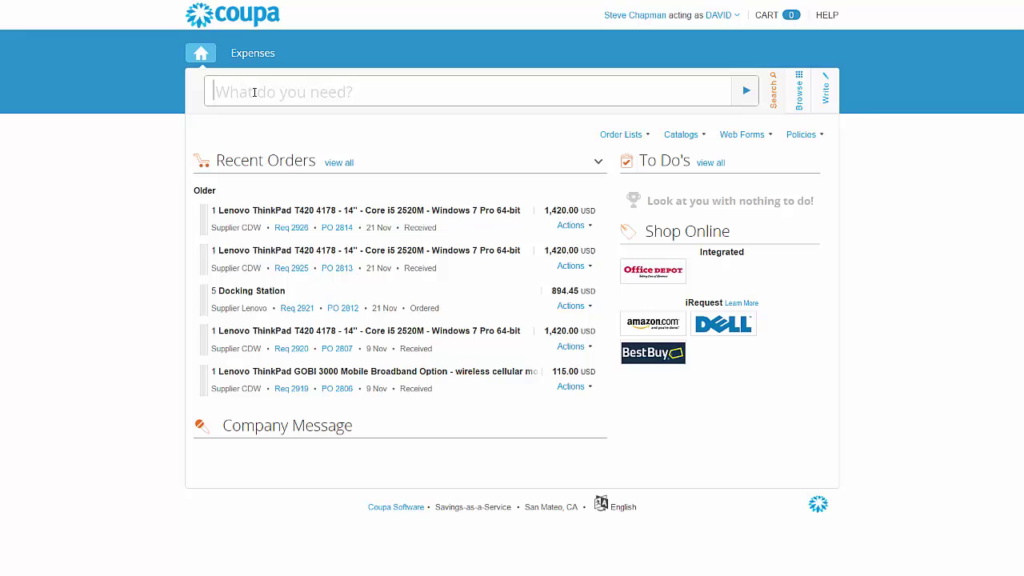
text(lap)
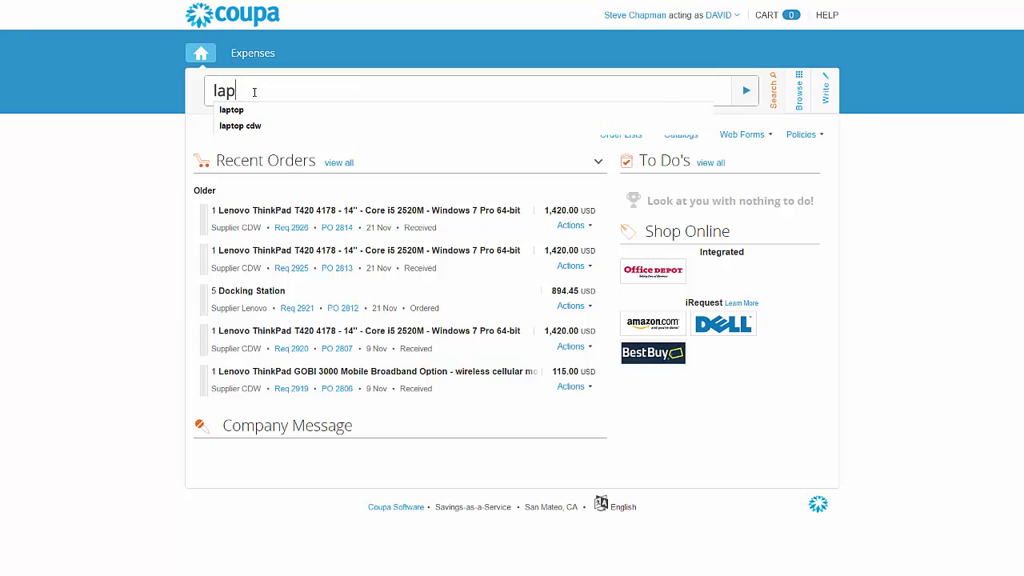
click(232, 105)
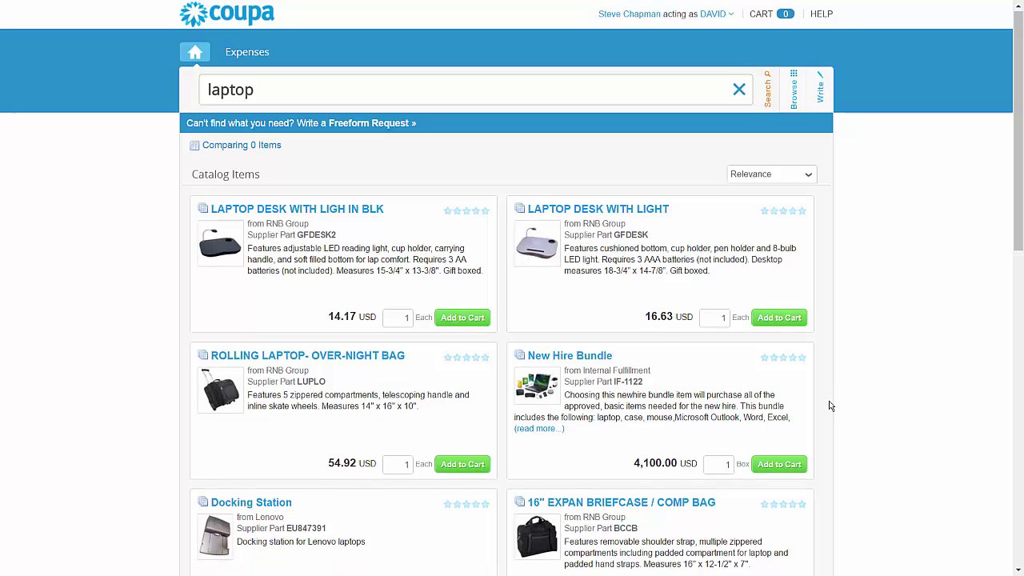
scroll(831, 406, down, 2)
scroll(831, 406, down, 3)
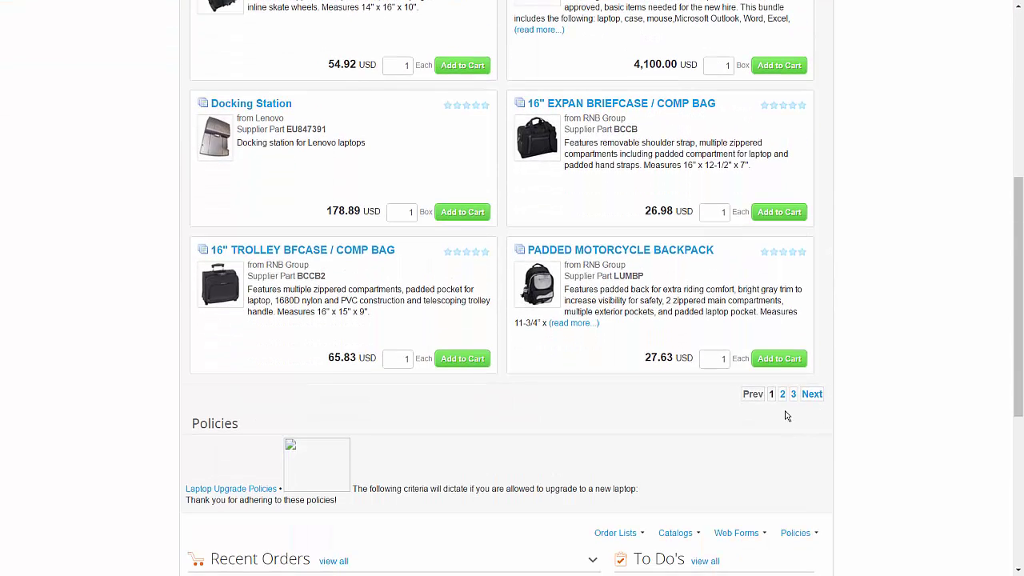
click(783, 395)
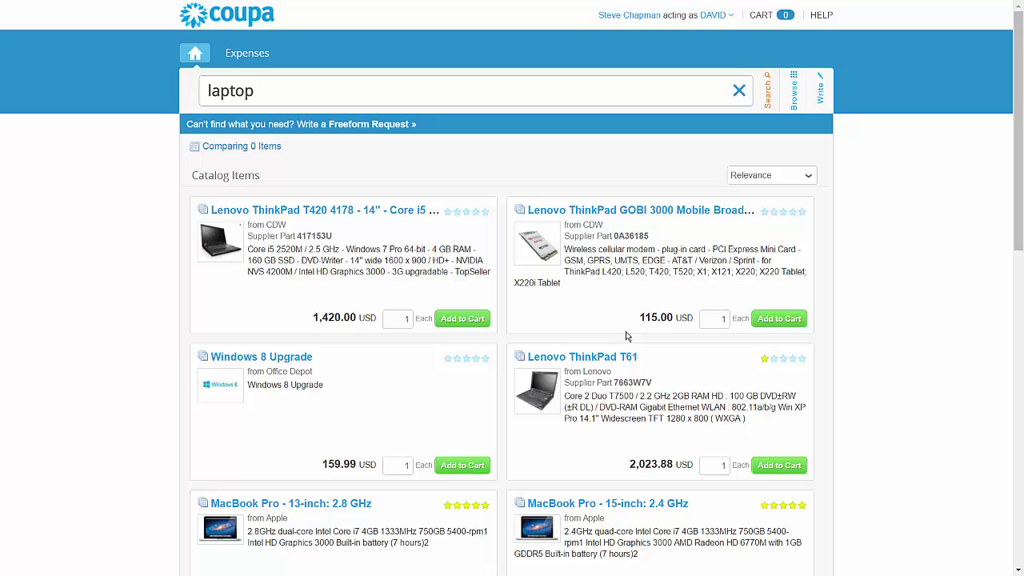
click(458, 320)
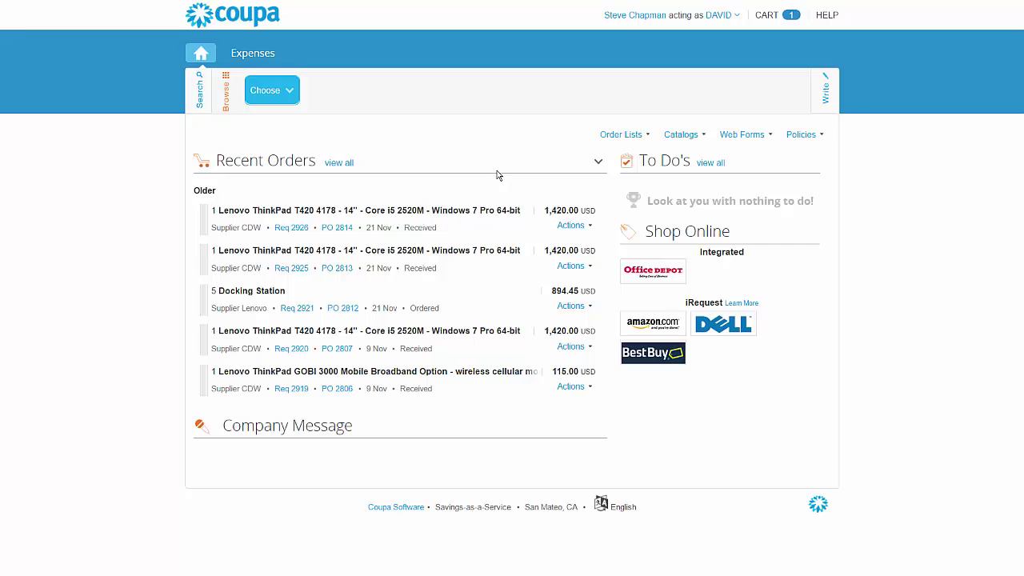
Browse the IT category and add the Lenovo Docking Station (178.89 USD) to the cart.
click(293, 94)
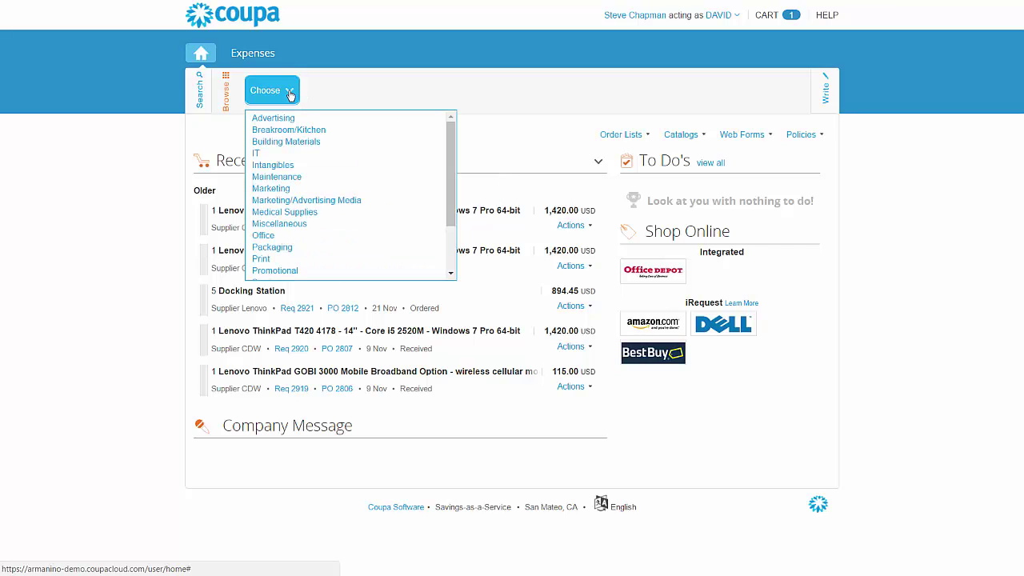
click(257, 156)
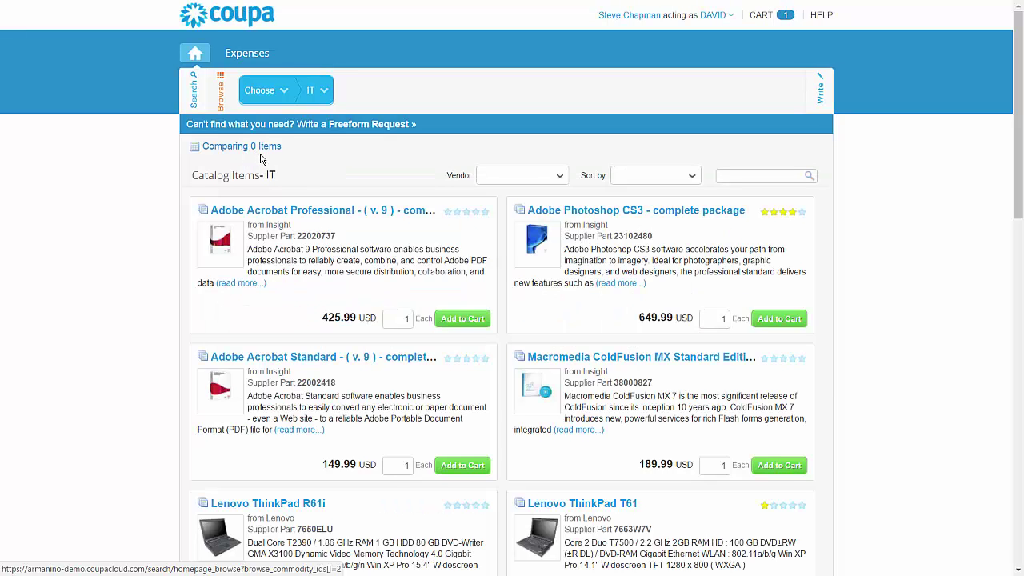
scroll(470, 413, down, 2)
scroll(471, 413, down, 5)
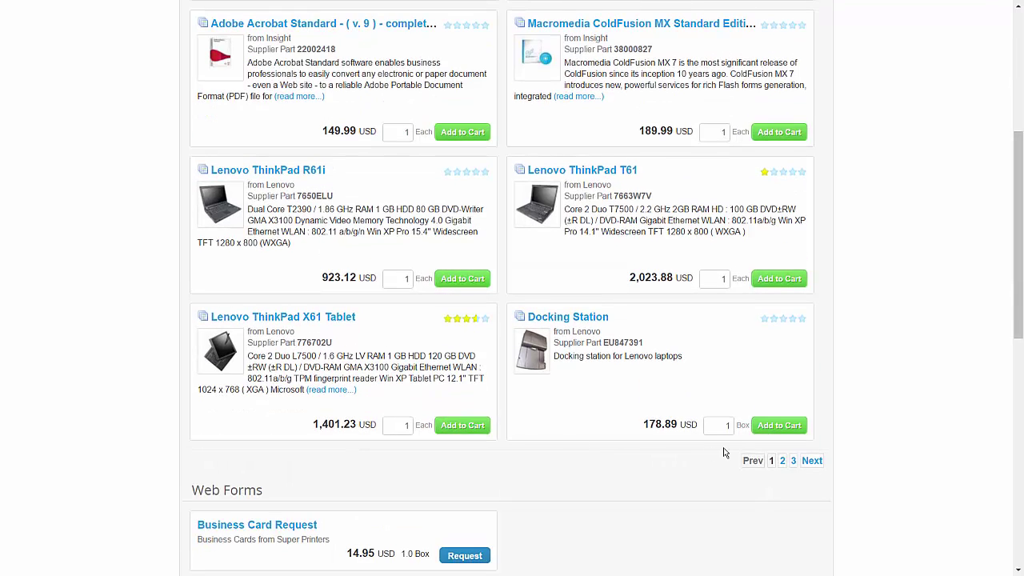
click(780, 426)
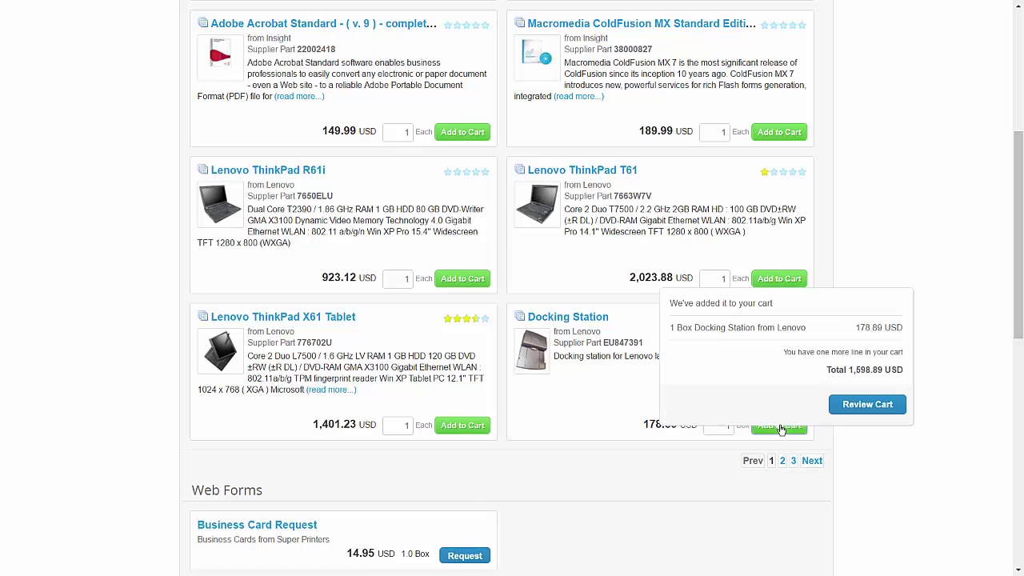
scroll(898, 128, up, 1)
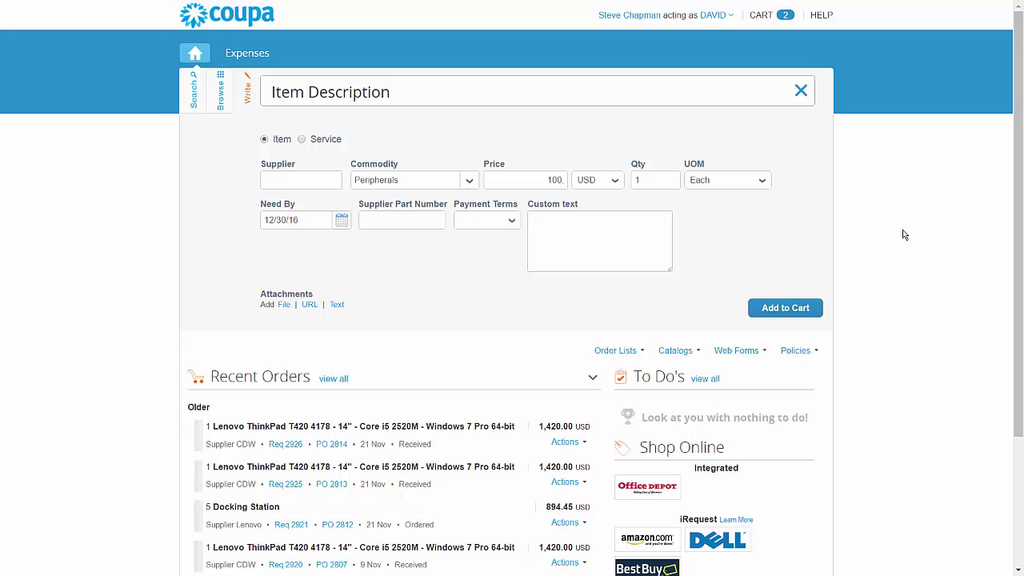
Describe a free-form item 'Cables' from supplier CDW with commodity IT > Hardware > Cables.
click(293, 94)
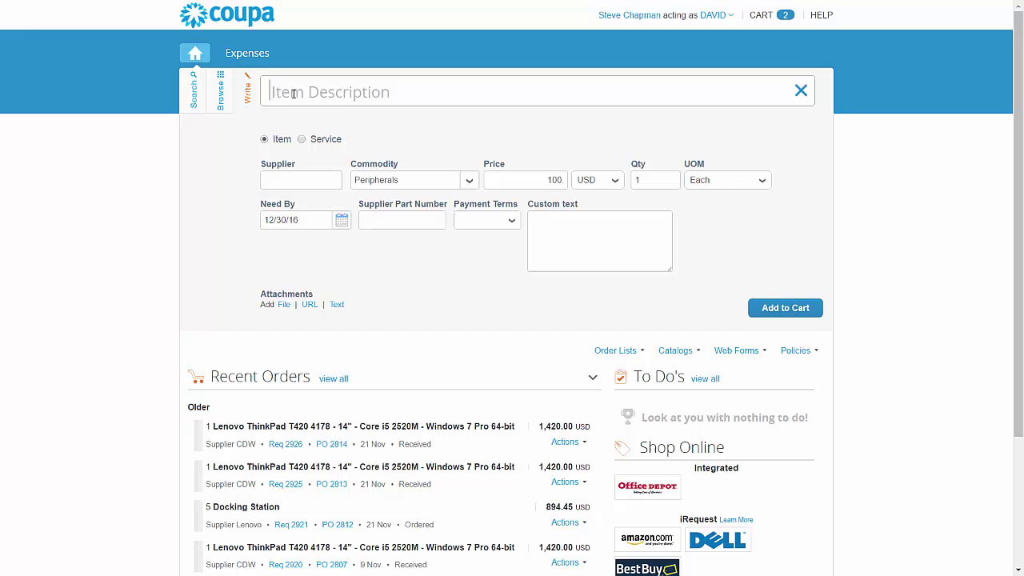
text(Cables)
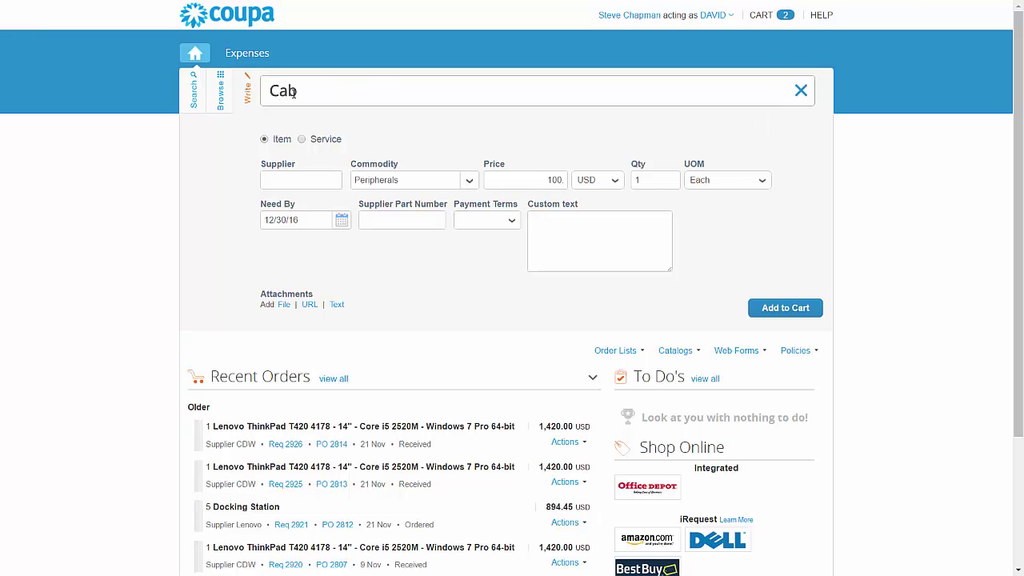
click(299, 180)
text(cd)
key(Tab)
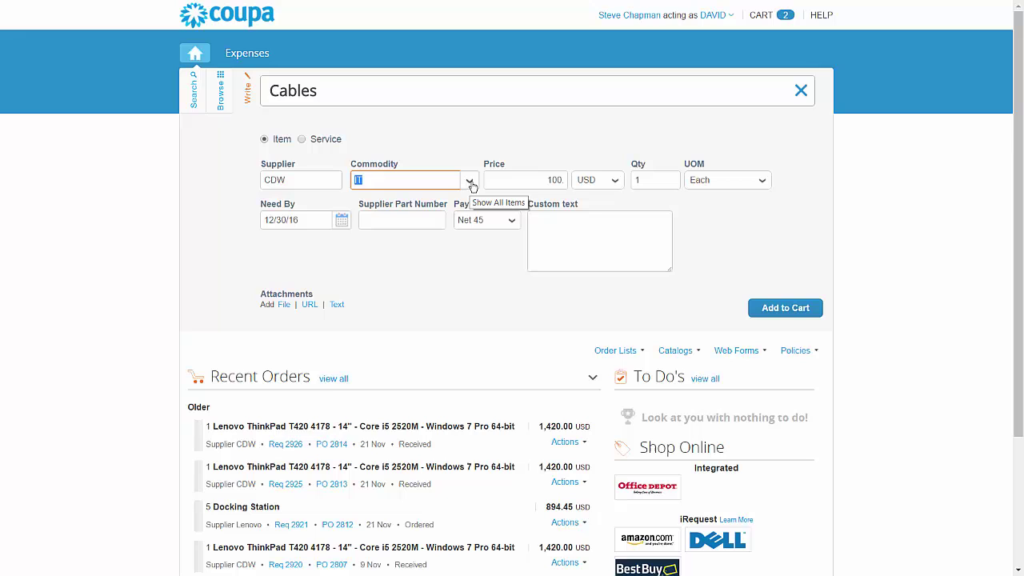
click(471, 180)
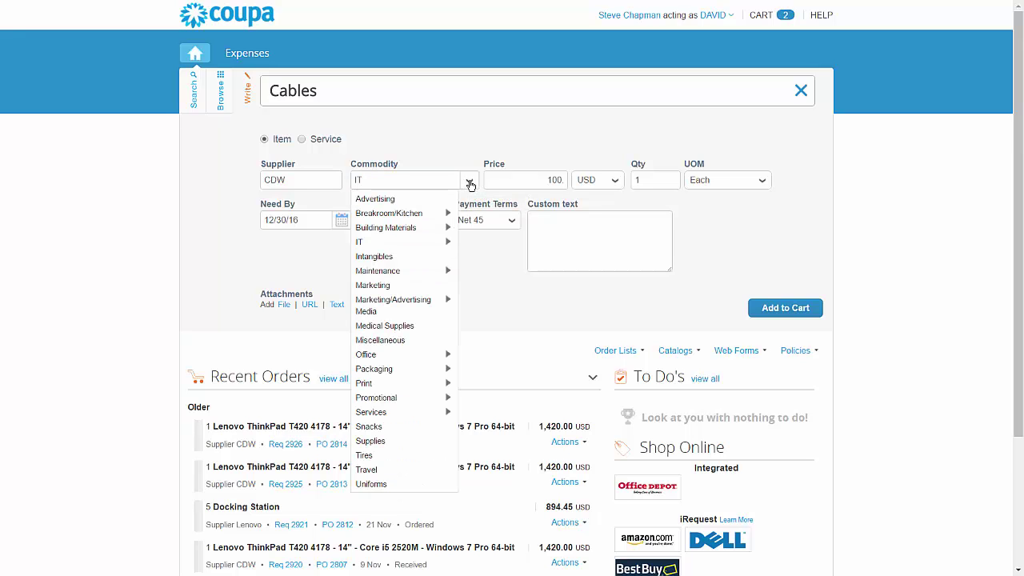
mouse_move(439, 249)
mouse_move(474, 245)
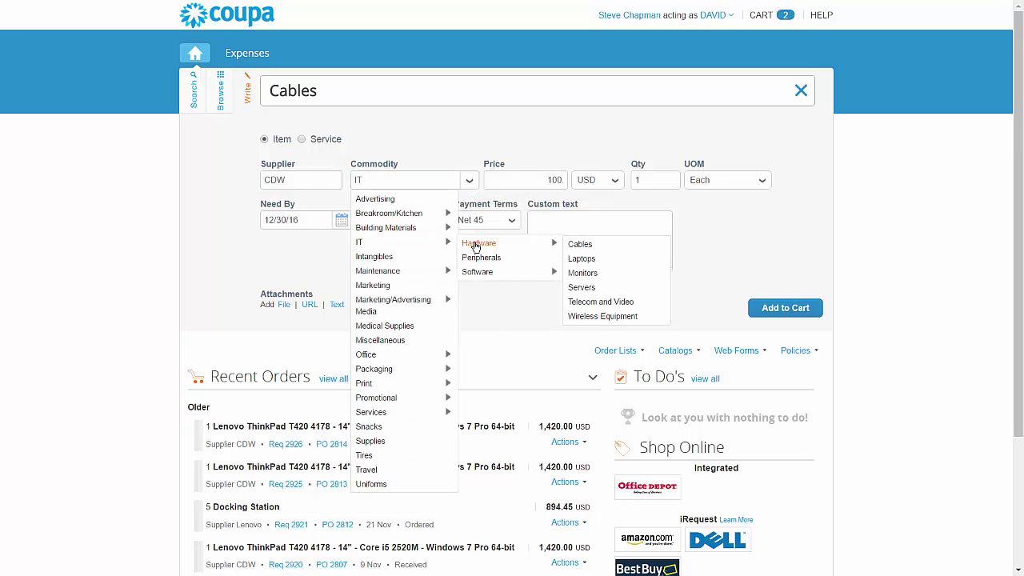
click(579, 245)
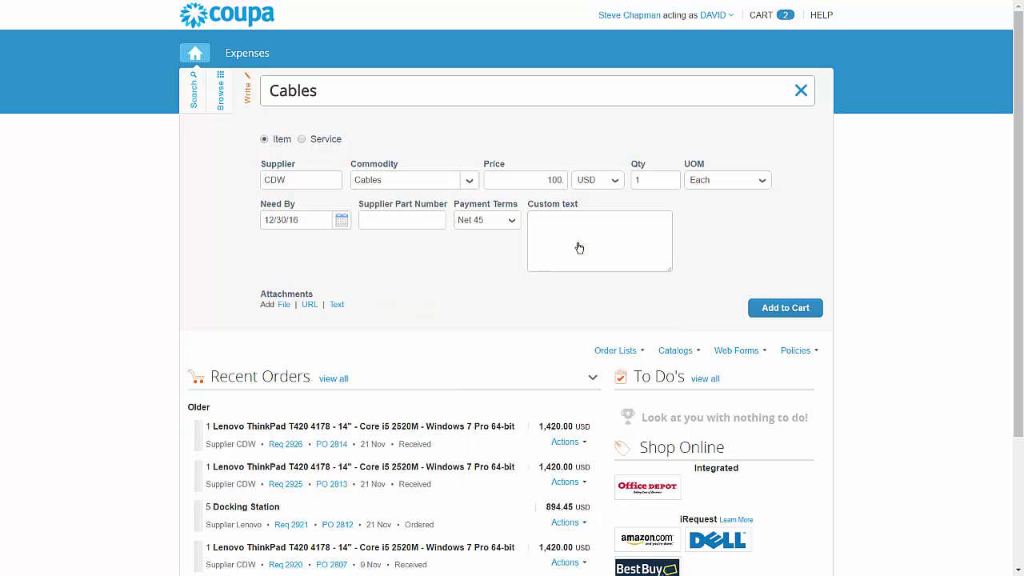
Set price 35 and quantity 3, keep need-by 12/30/16, and add Cables to the cart.
drag(543, 181, 565, 181)
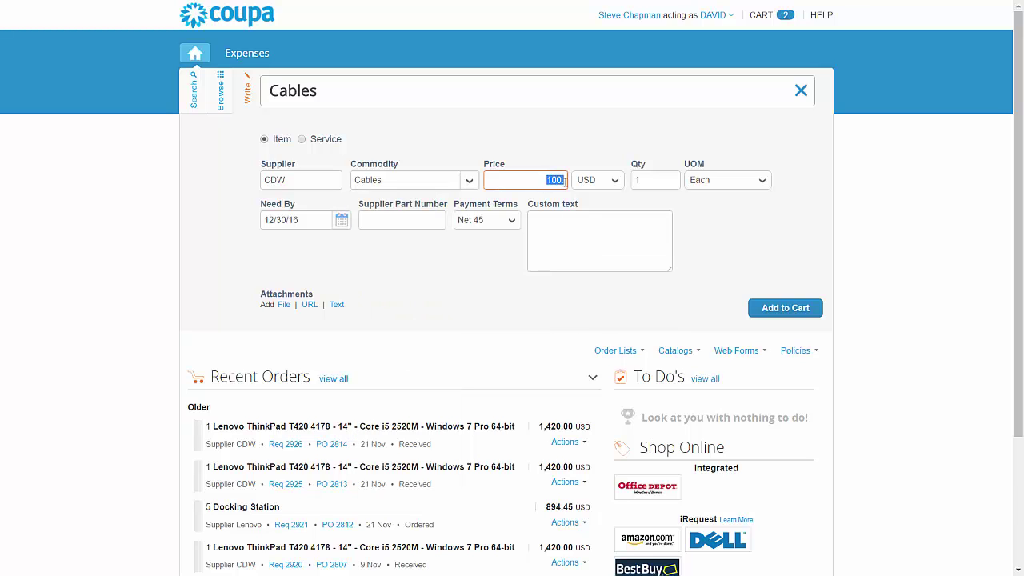
text(35)
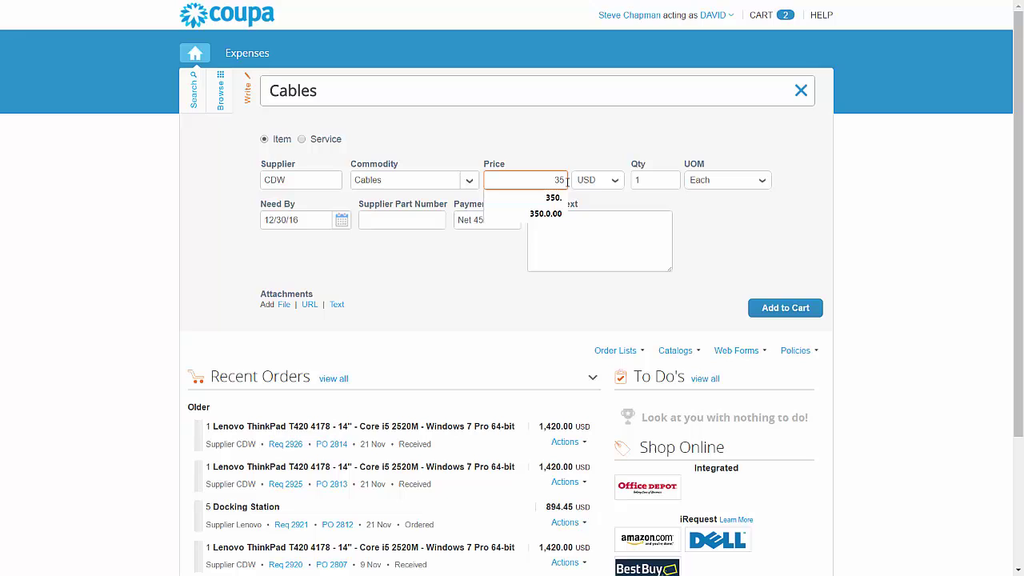
double_click(647, 182)
text(3)
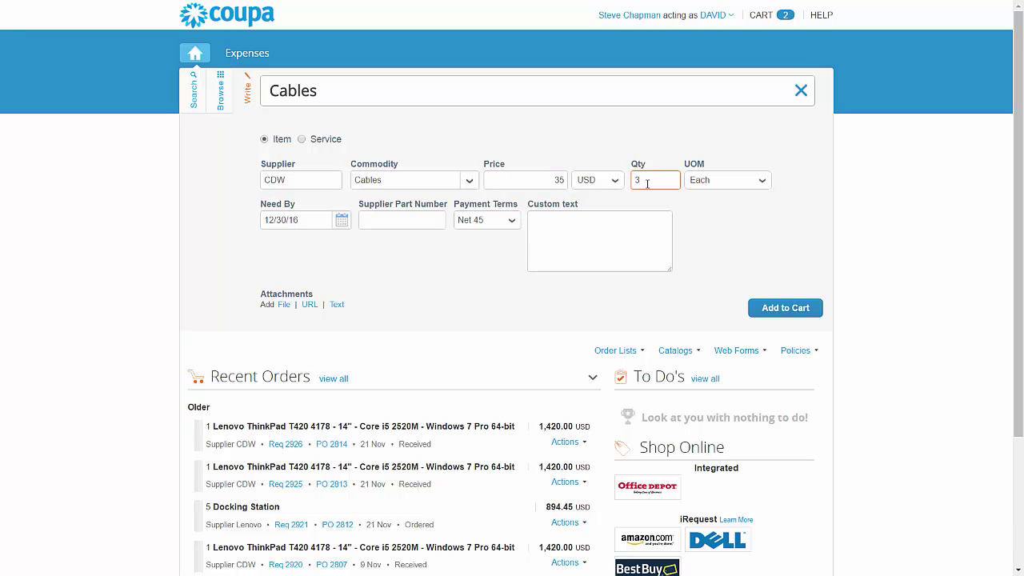
key(Tab)
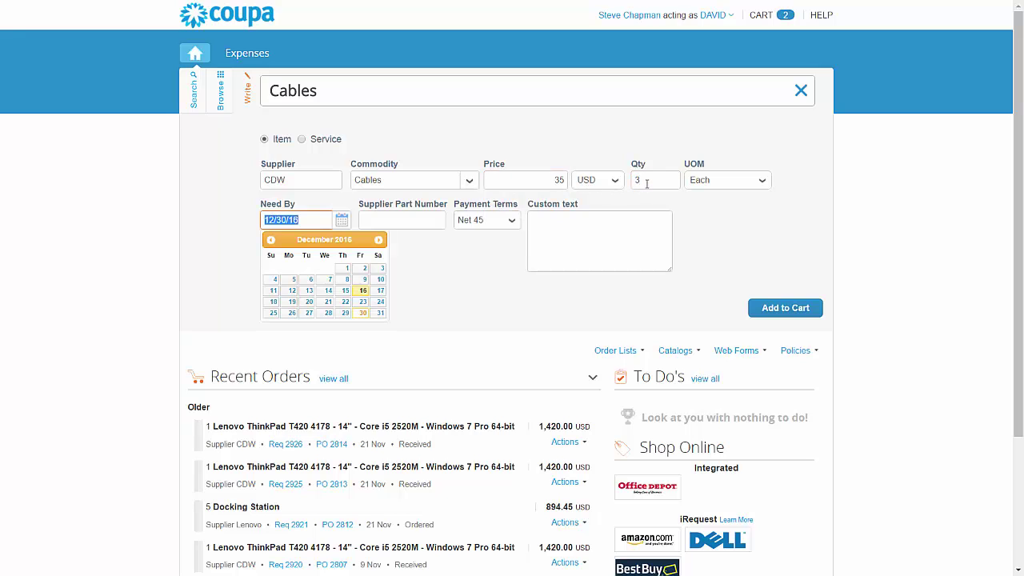
click(364, 314)
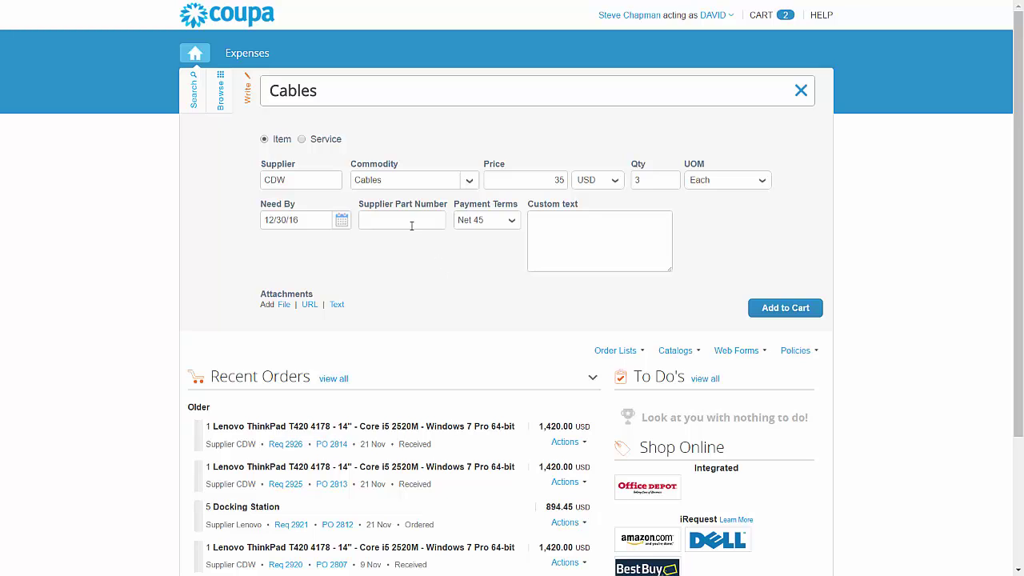
click(764, 310)
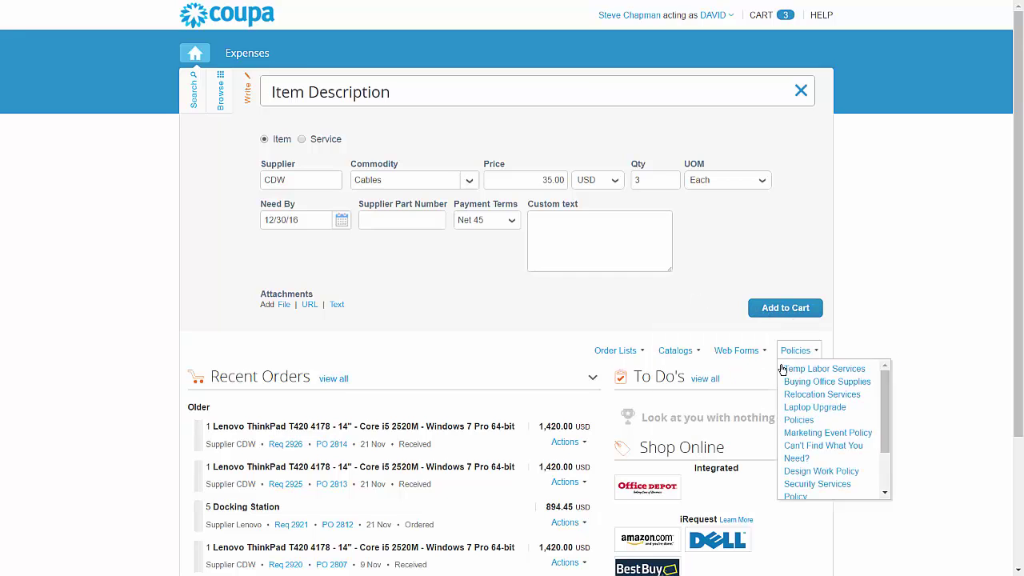
Start a Print Job request with spiral binding, colour prints and need-by date 01/31/17.
mouse_move(754, 352)
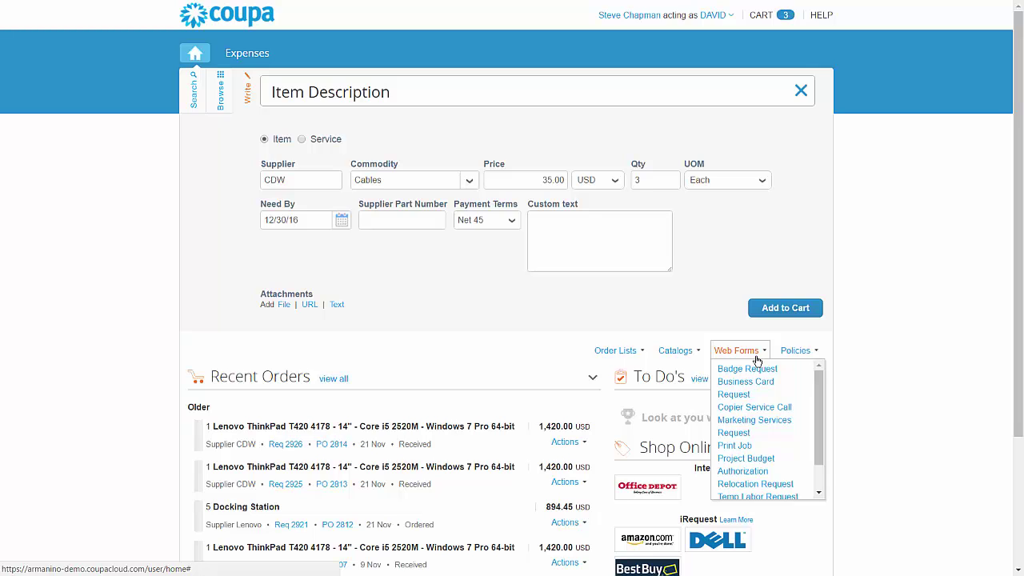
click(729, 445)
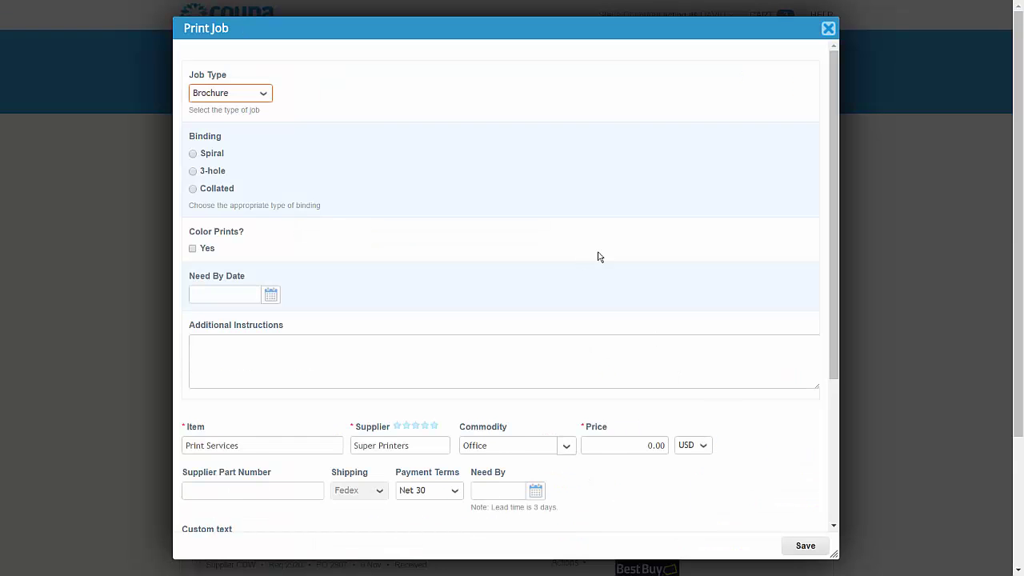
click(193, 155)
click(192, 248)
click(272, 297)
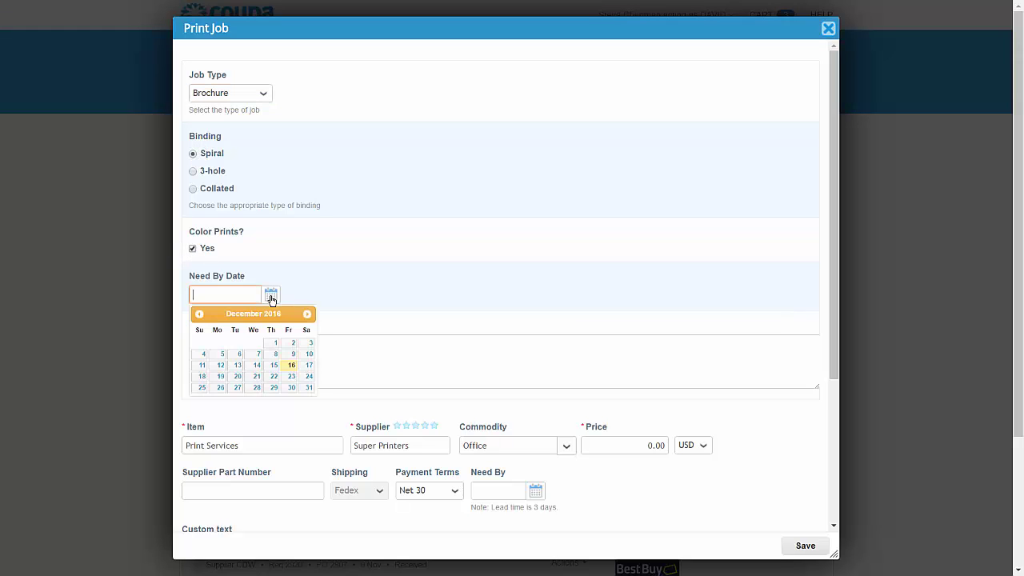
click(308, 314)
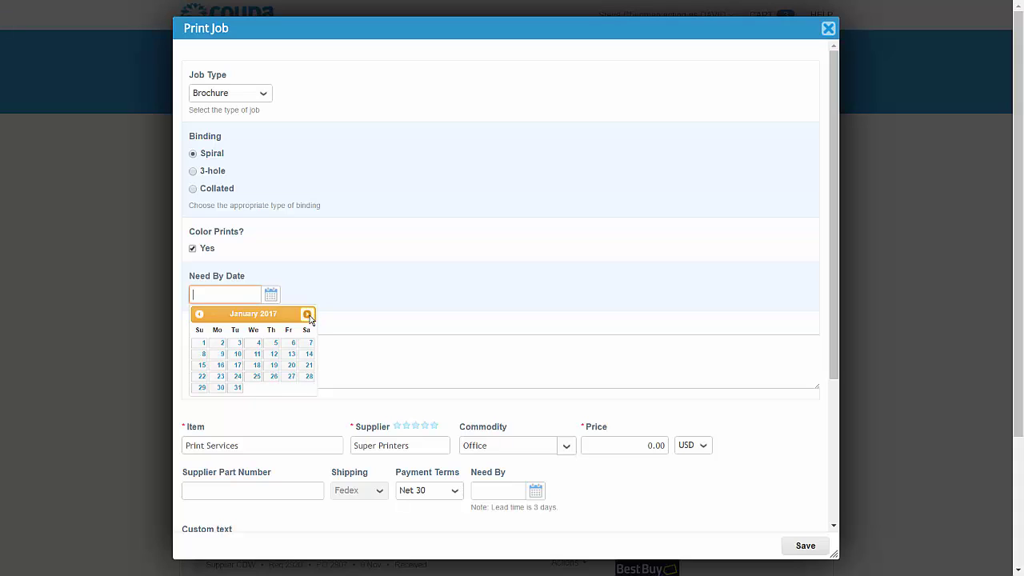
click(238, 387)
click(265, 339)
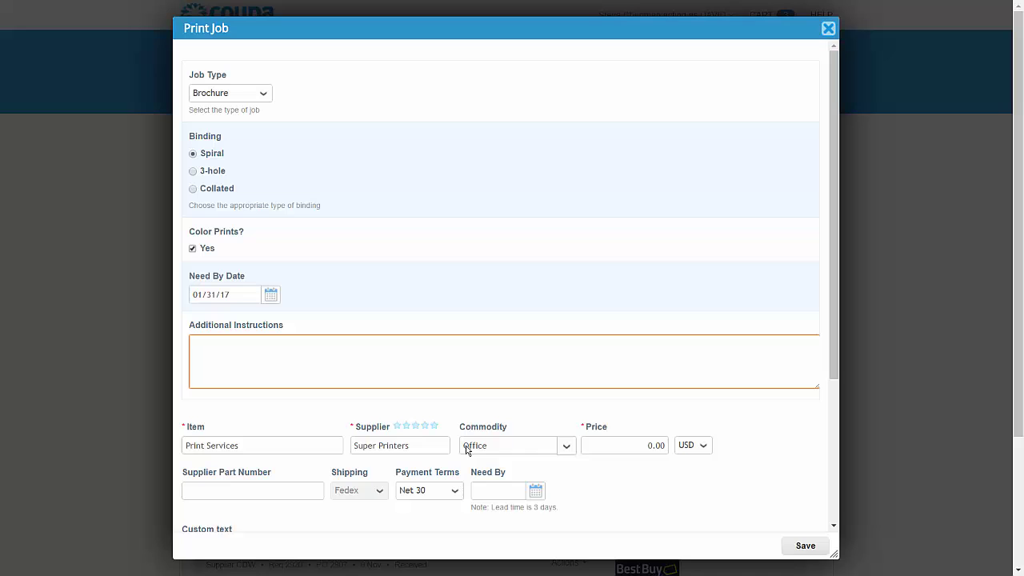
Enter a price of 250.00 and save the Super Printers print job to the cart.
scroll(603, 482, down, 1)
scroll(618, 465, down, 2)
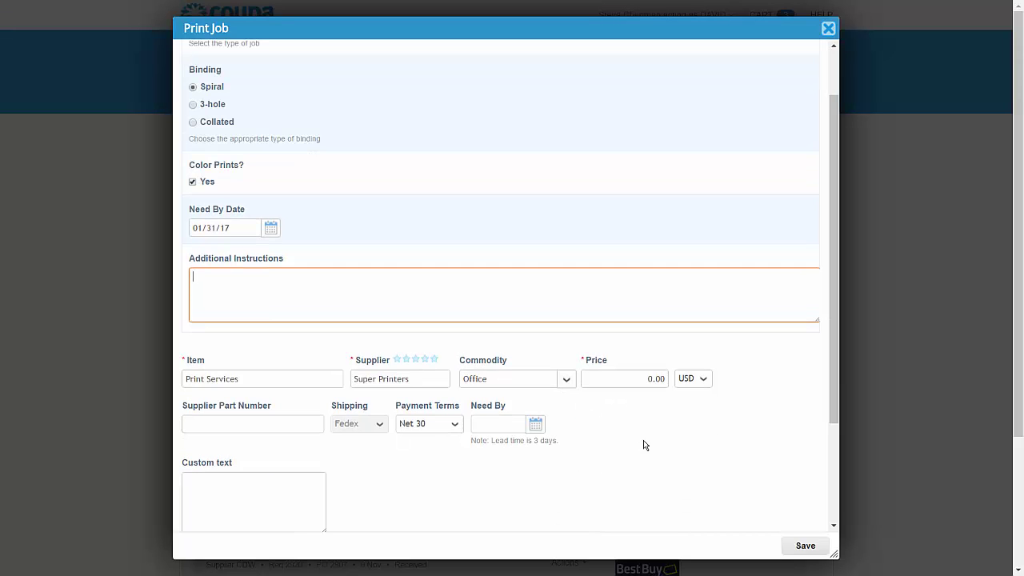
click(657, 377)
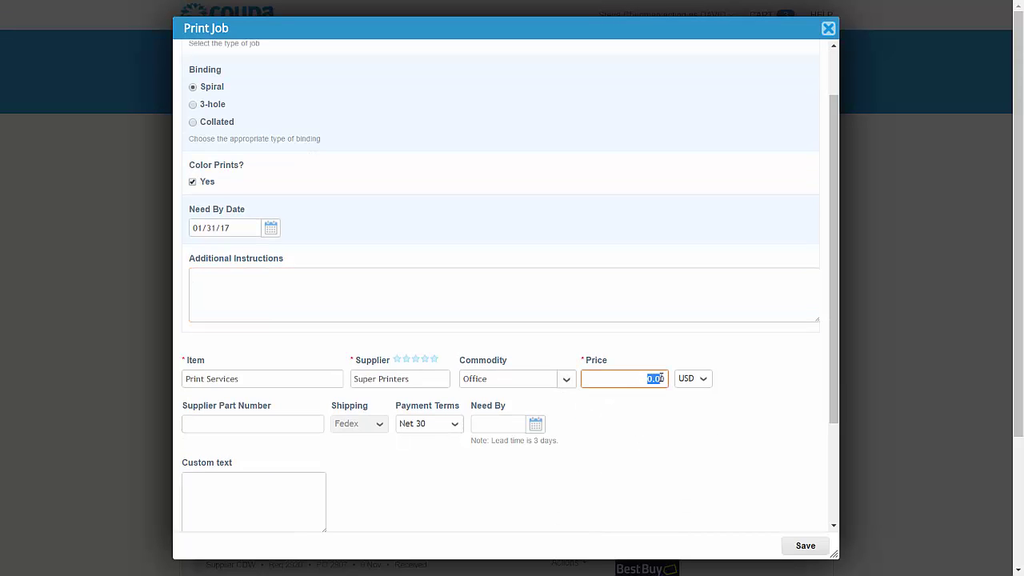
text(250.00)
key(Tab)
scroll(590, 422, down, 2)
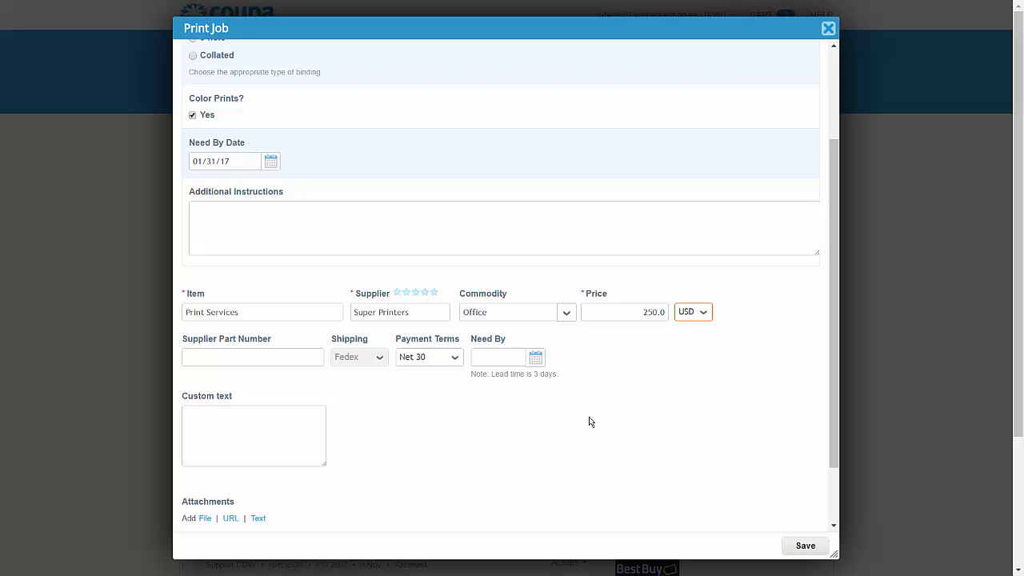
click(797, 552)
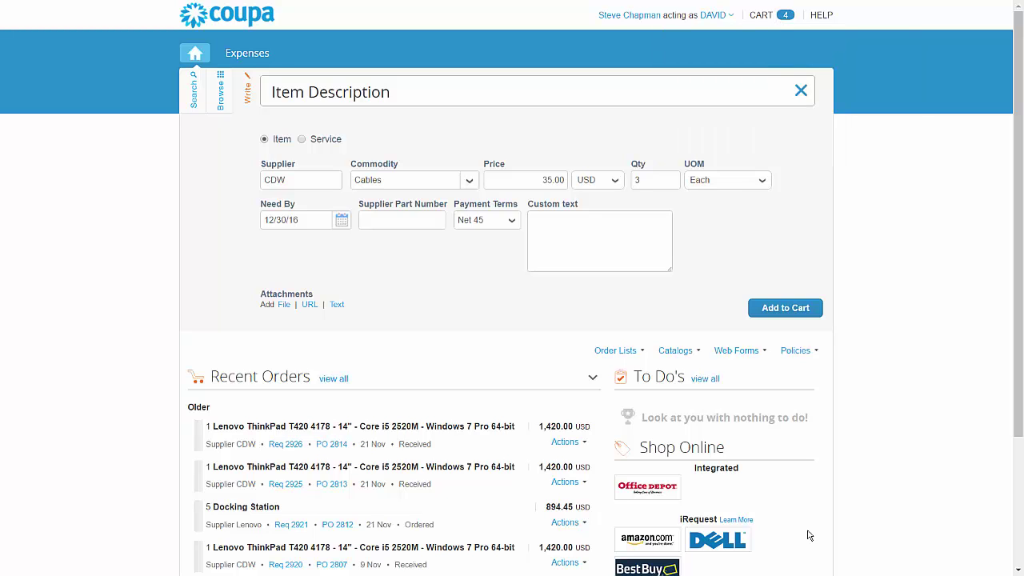
From the ABC Order List, order 1 iPad 2 and 2 scissors and add them to the cart.
click(639, 350)
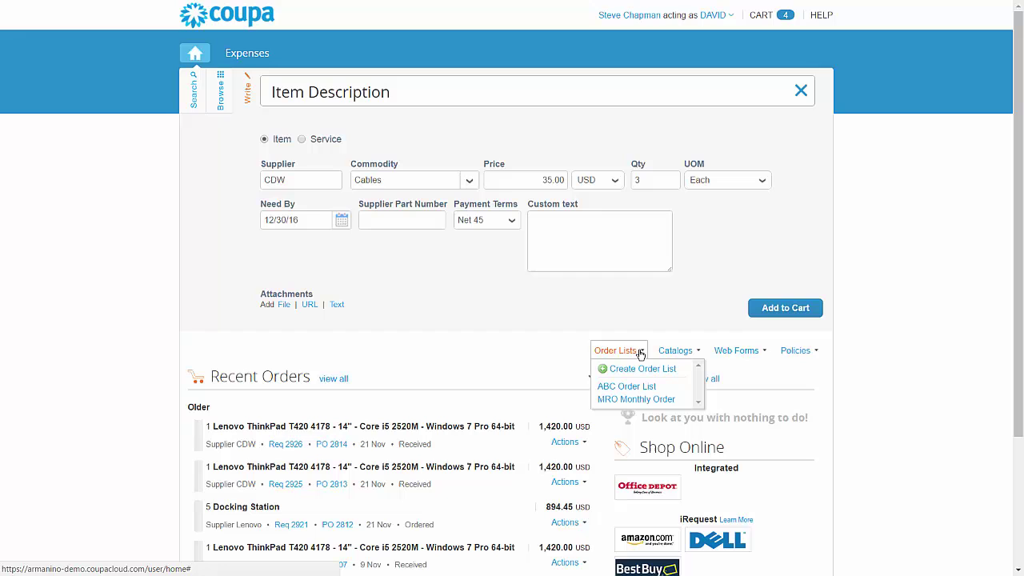
click(631, 389)
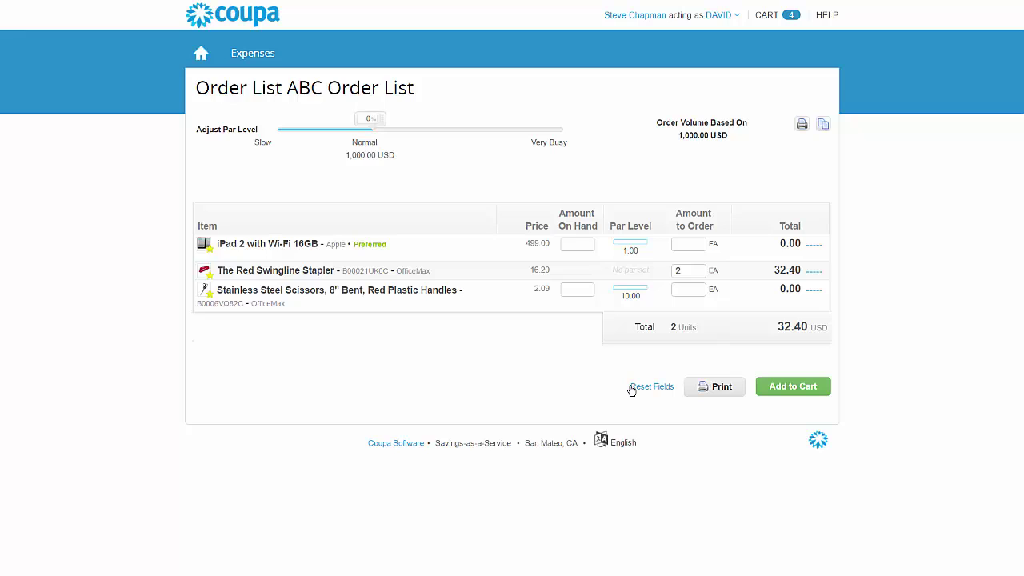
click(688, 245)
key(Tab)
key(Tab)
click(686, 287)
text(2)
key(Tab)
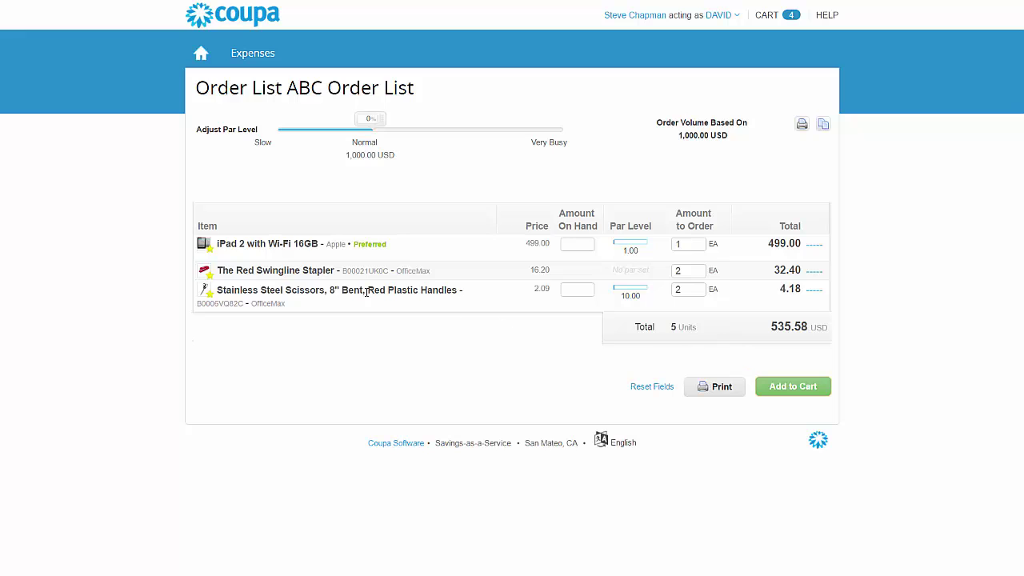
click(786, 388)
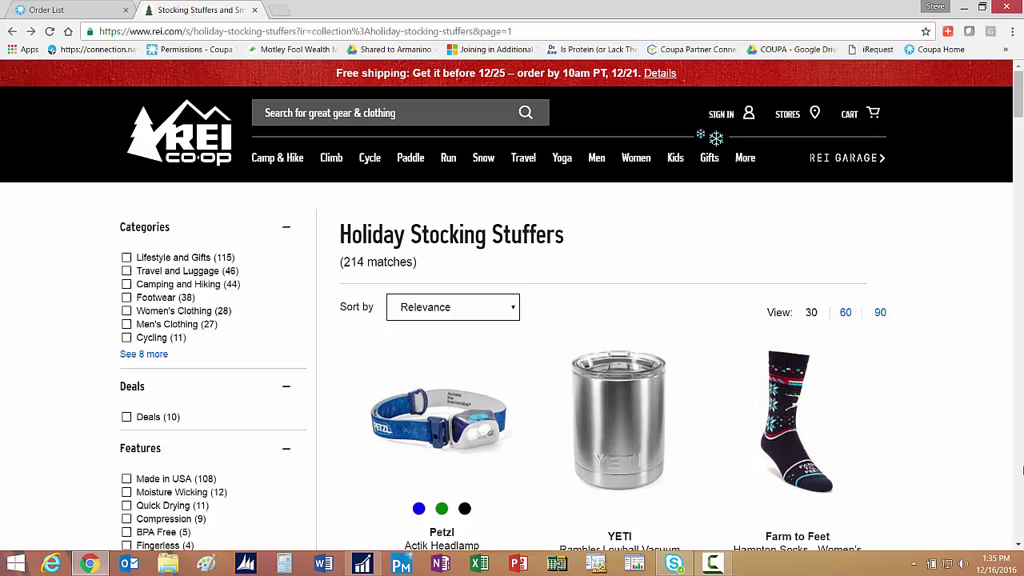
Scroll the Holiday Stocking Stuffers results and open the Goal Zero Flip 10 Portable Battery page.
scroll(959, 457, down, 3)
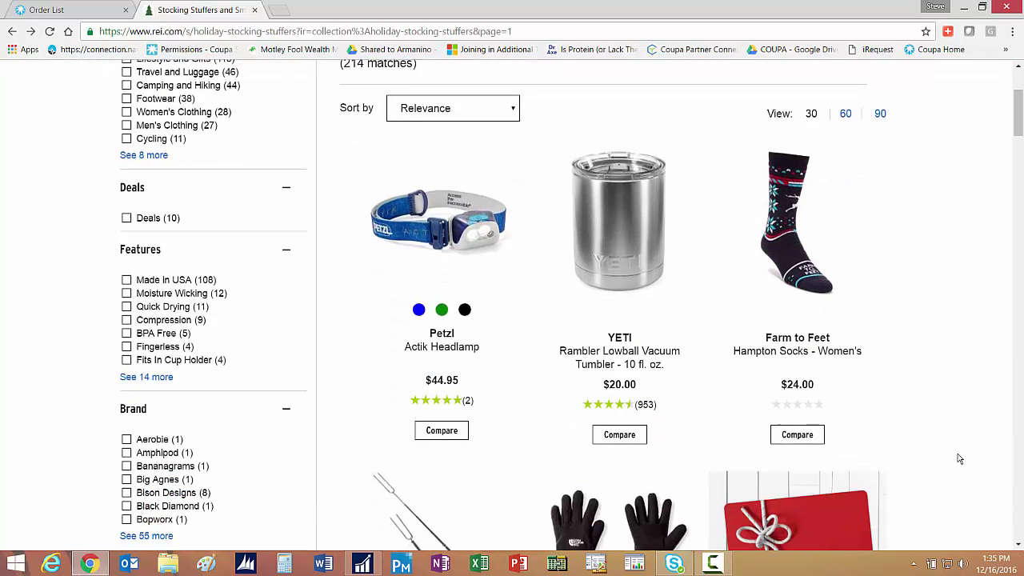
scroll(959, 458, down, 6)
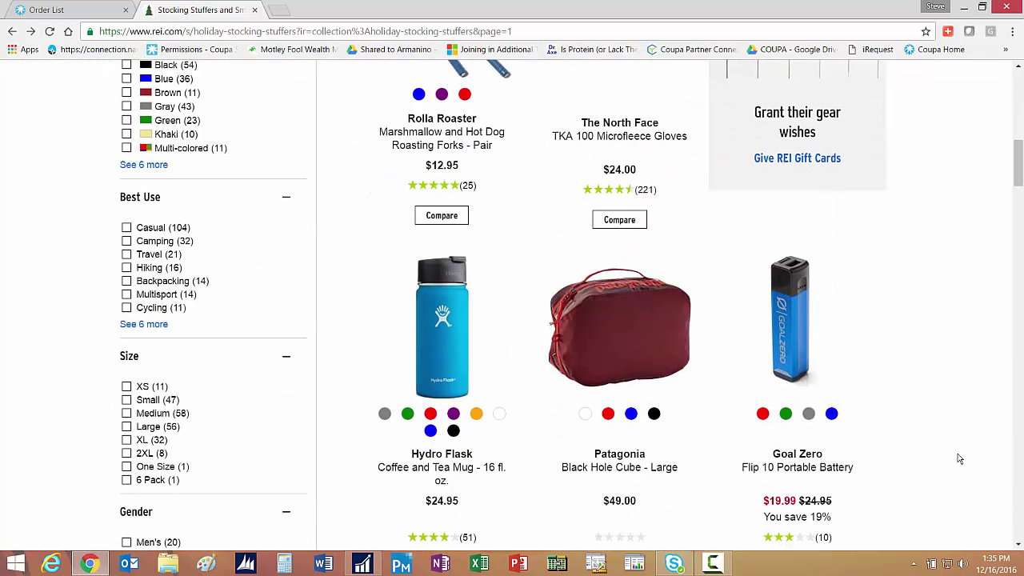
click(789, 344)
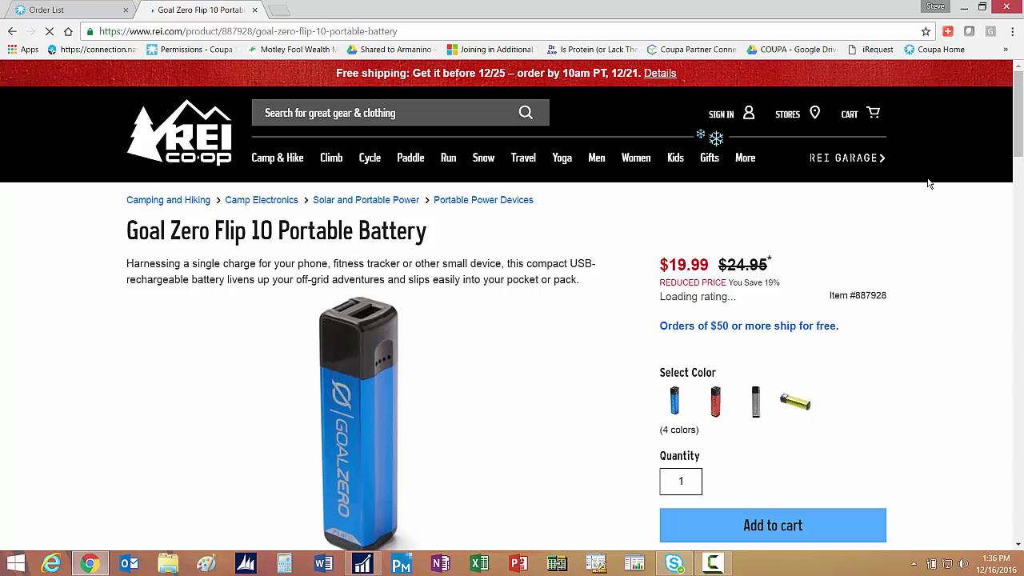
Request the battery via iRequest with its photo, price 19.99, quantity 5, part number 887928, and add it to cart.
click(879, 53)
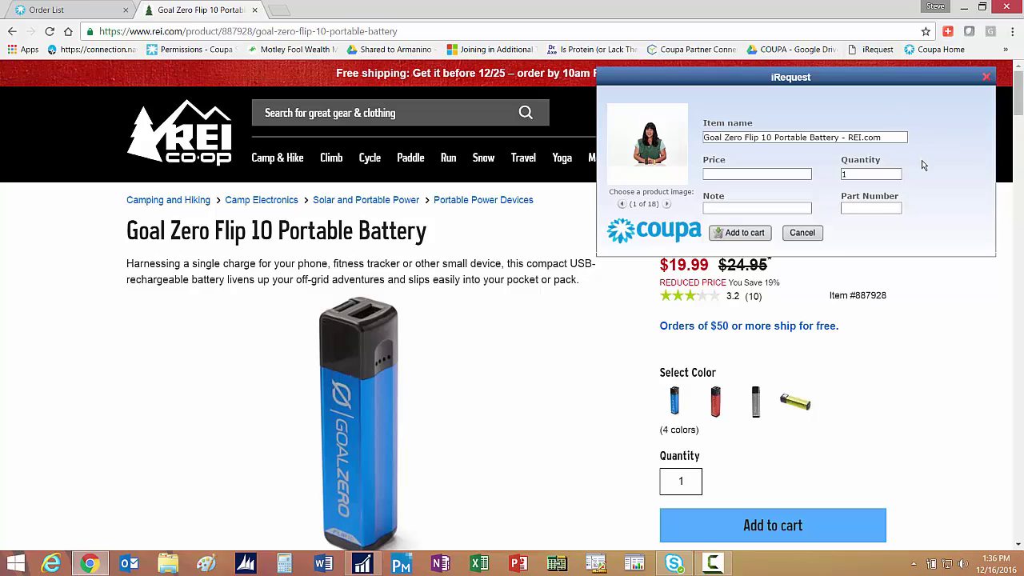
click(667, 205)
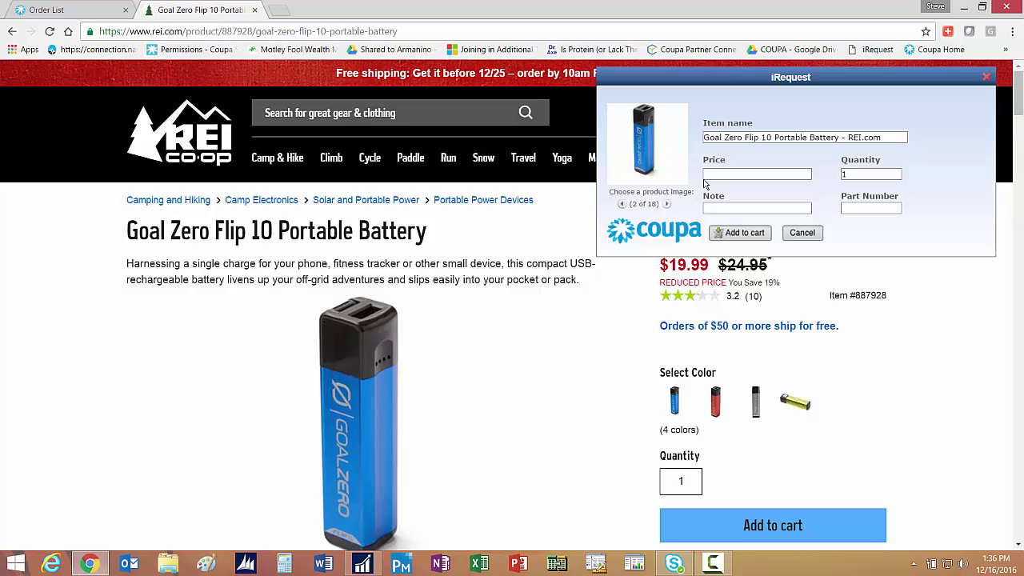
click(714, 174)
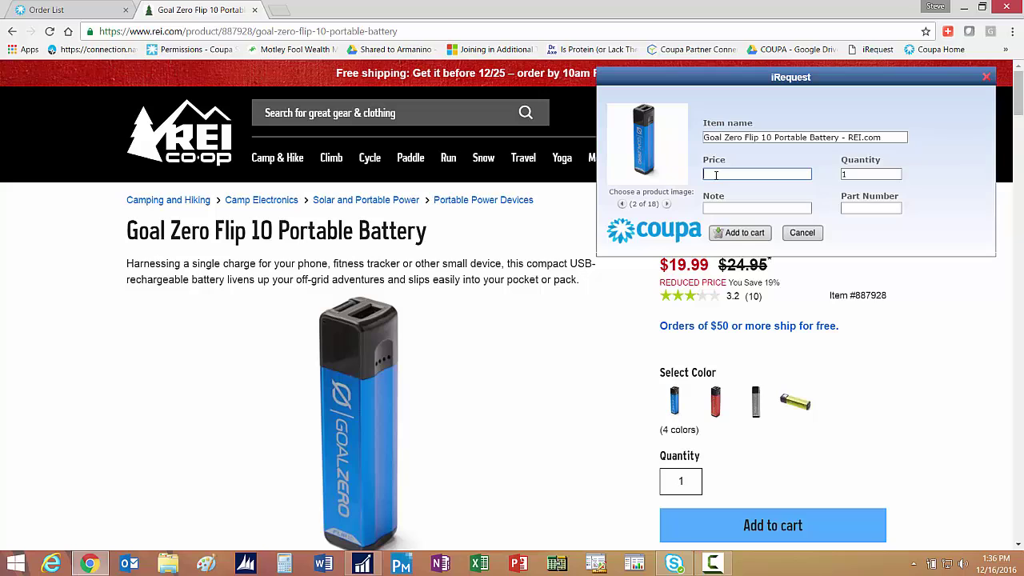
text(19.99)
key(Tab)
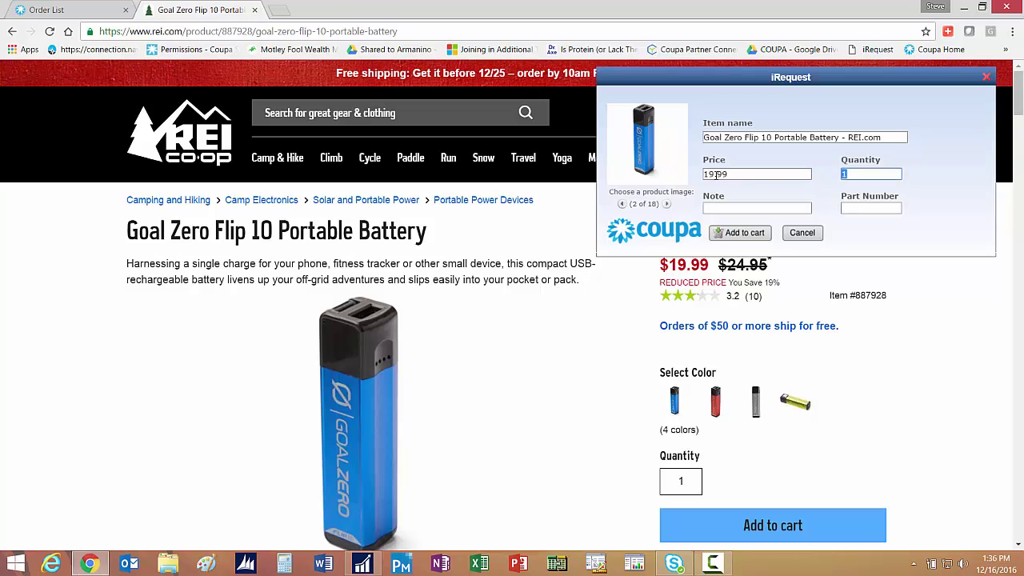
text(5)
key(Tab)
click(869, 207)
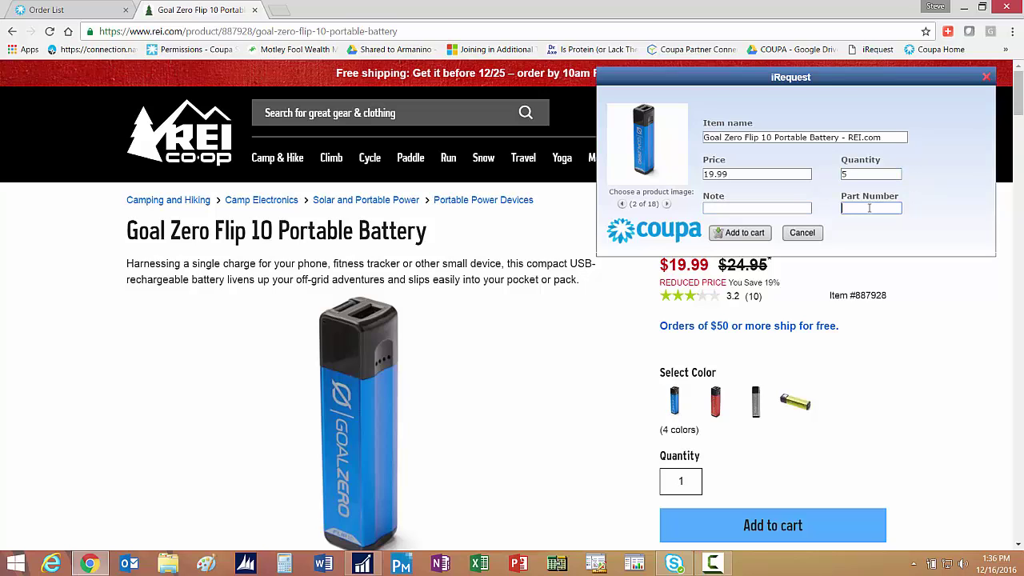
text(887928)
click(741, 232)
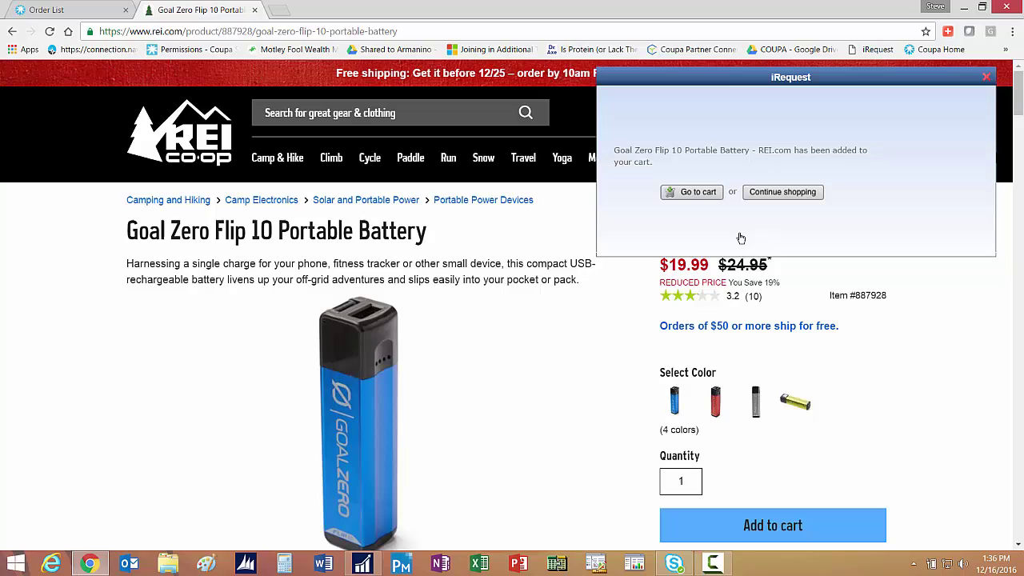
Open the cart and scroll through all eight lines (2,589.42 USD) down to the approvers section.
click(695, 193)
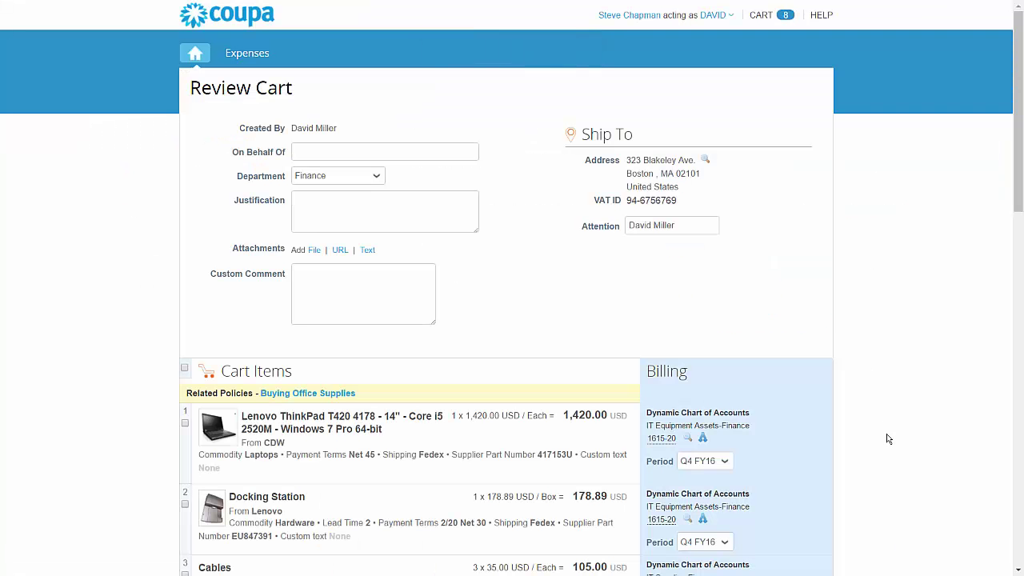
scroll(886, 438, down, 5)
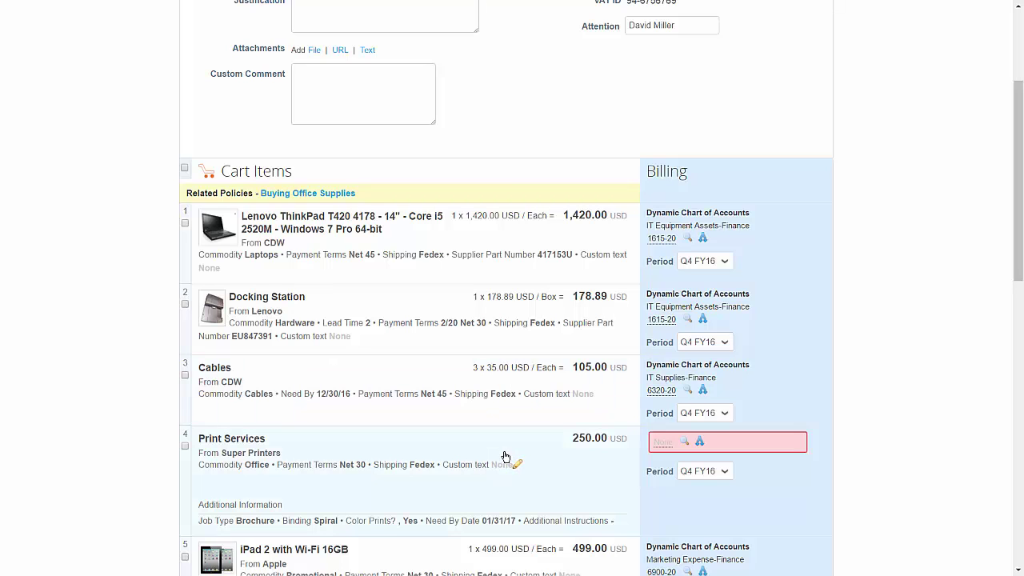
scroll(505, 457, down, 3)
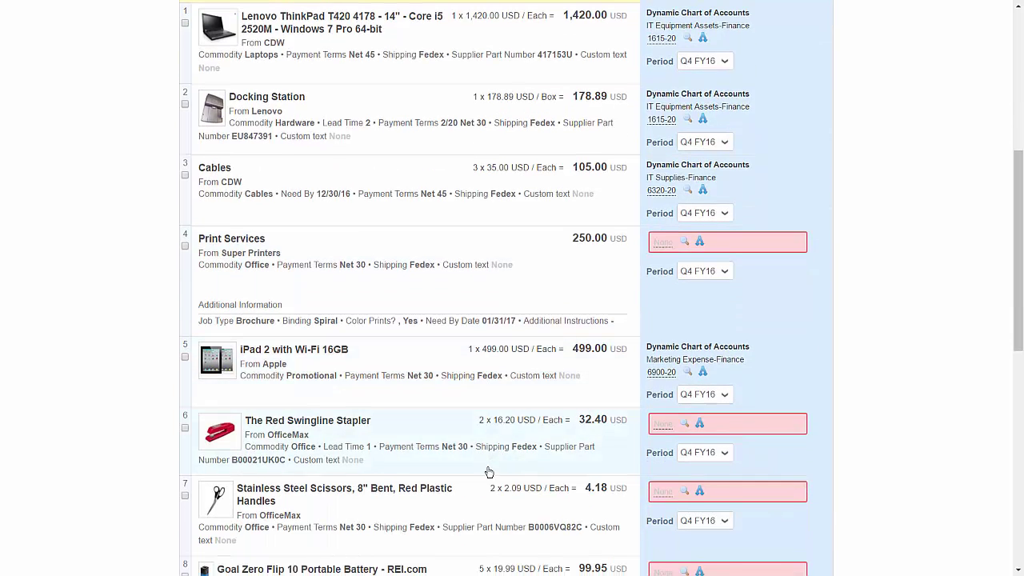
scroll(487, 473, down, 3)
scroll(489, 472, down, 3)
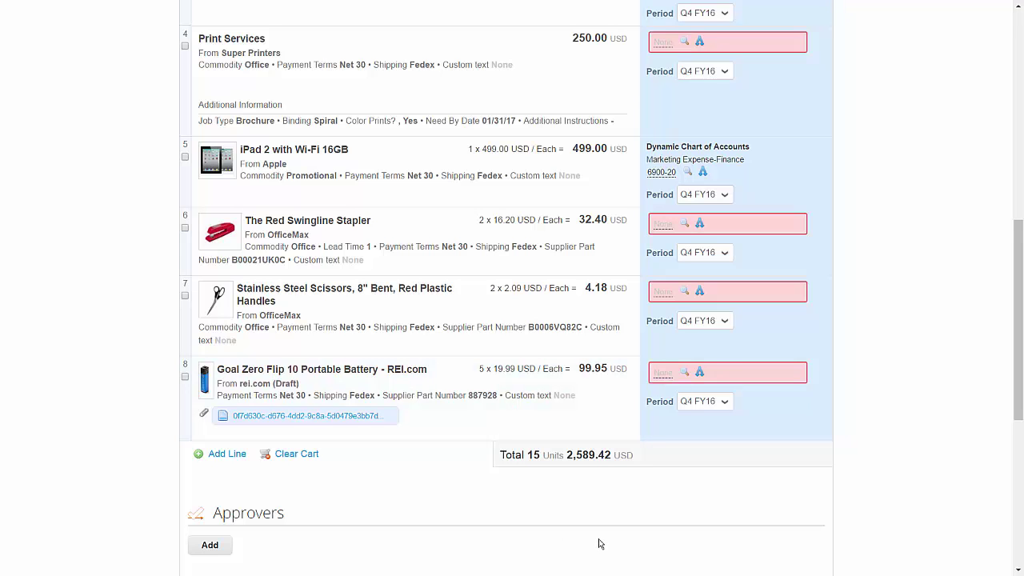
scroll(600, 542, down, 6)
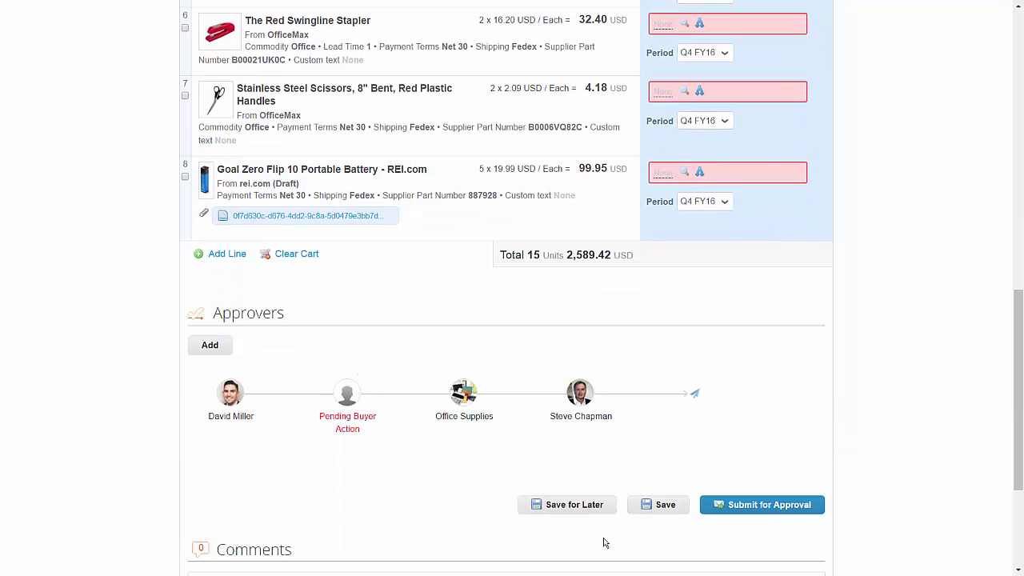